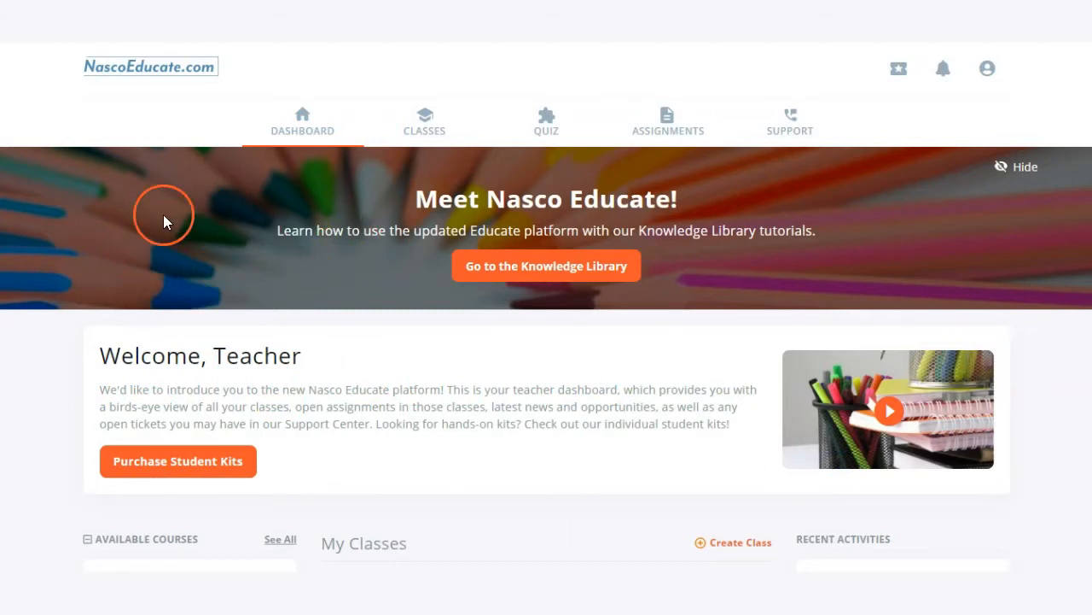
Step: Look over the Review Courses and PD & Resources lists on the teacher dashboard, collapsing each one again
scroll(165, 222, "down", 4)
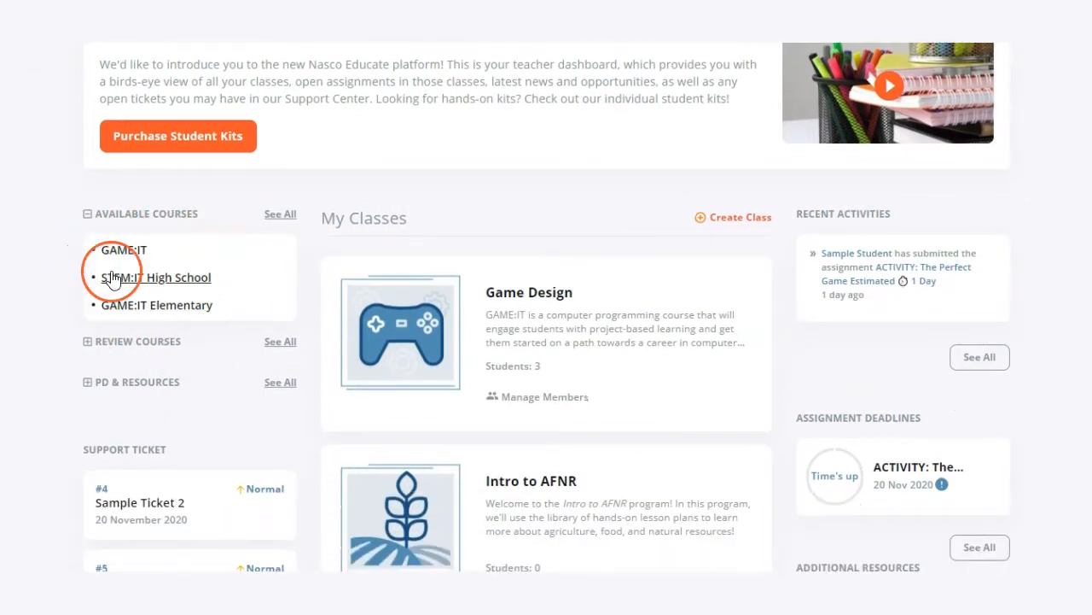
left_click(87, 341)
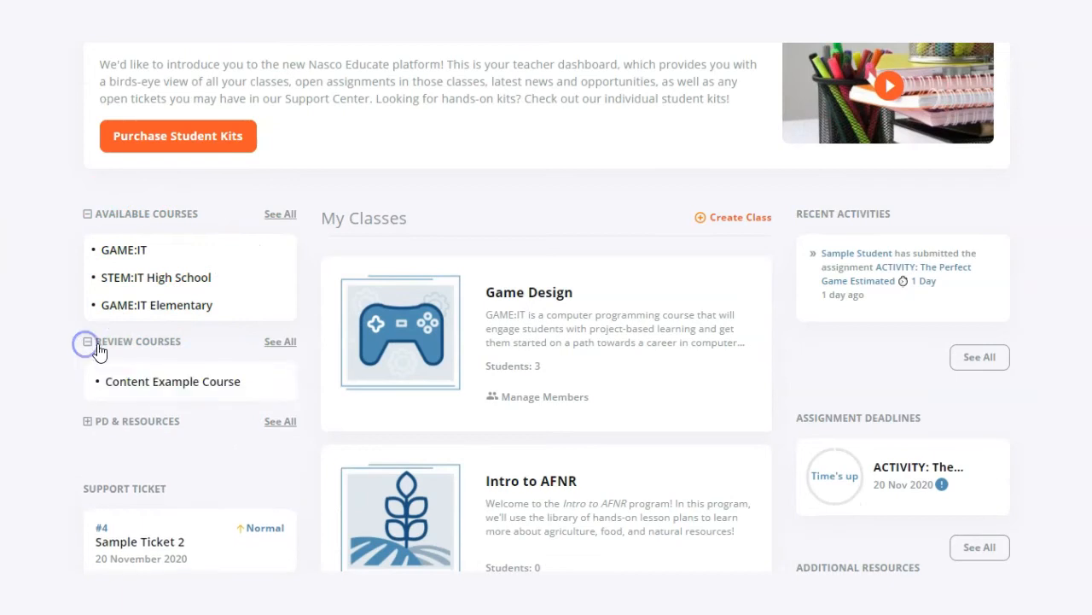
left_click(88, 341)
left_click(87, 382)
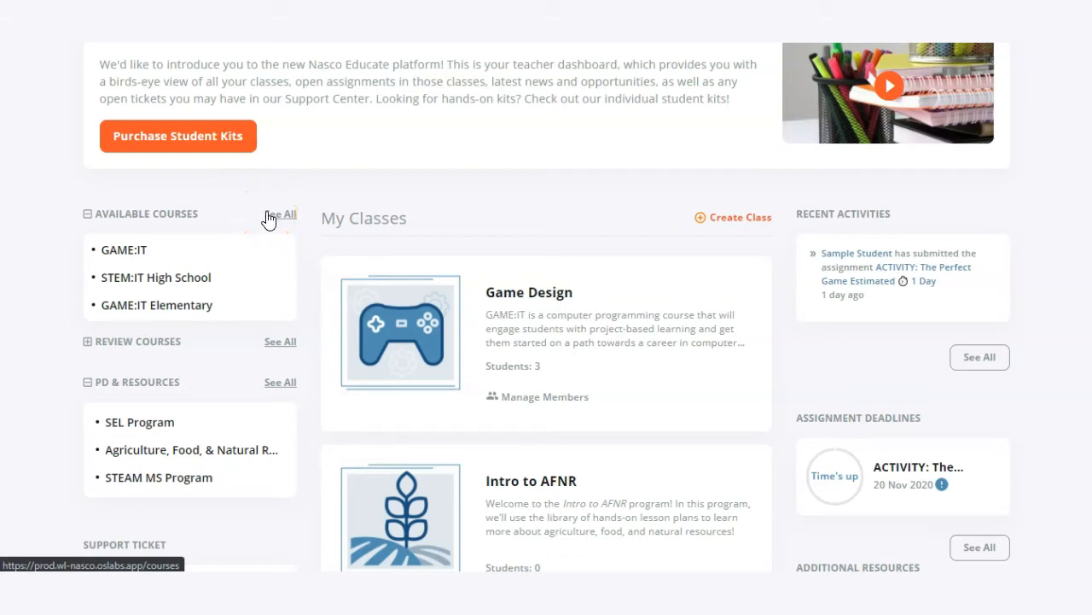
left_click(87, 383)
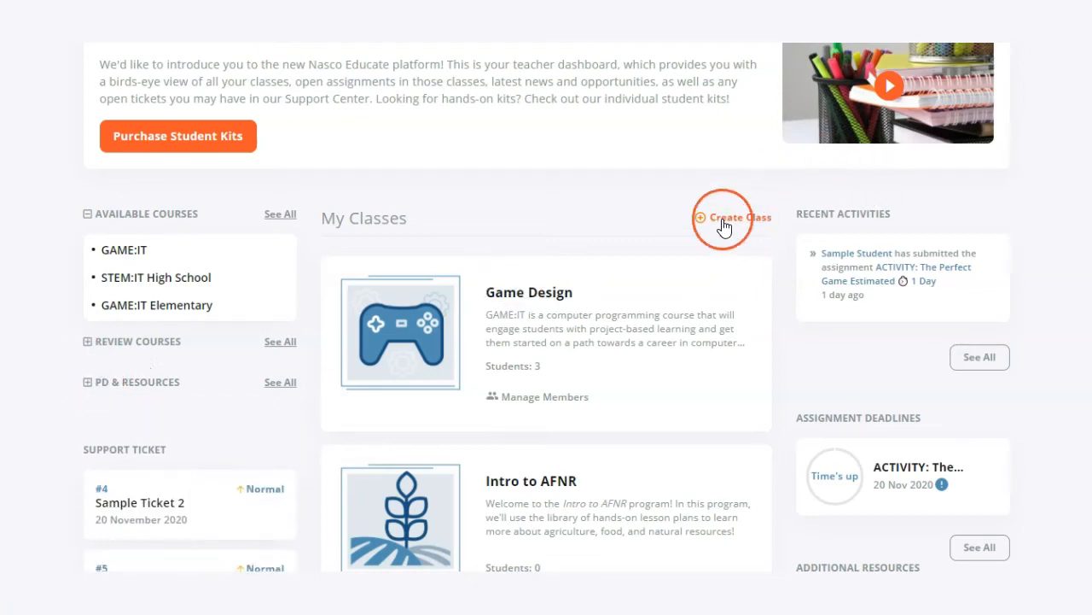
Step: Open the Game Design class from My Classes on the dashboard
scroll(515, 235, "down", 5)
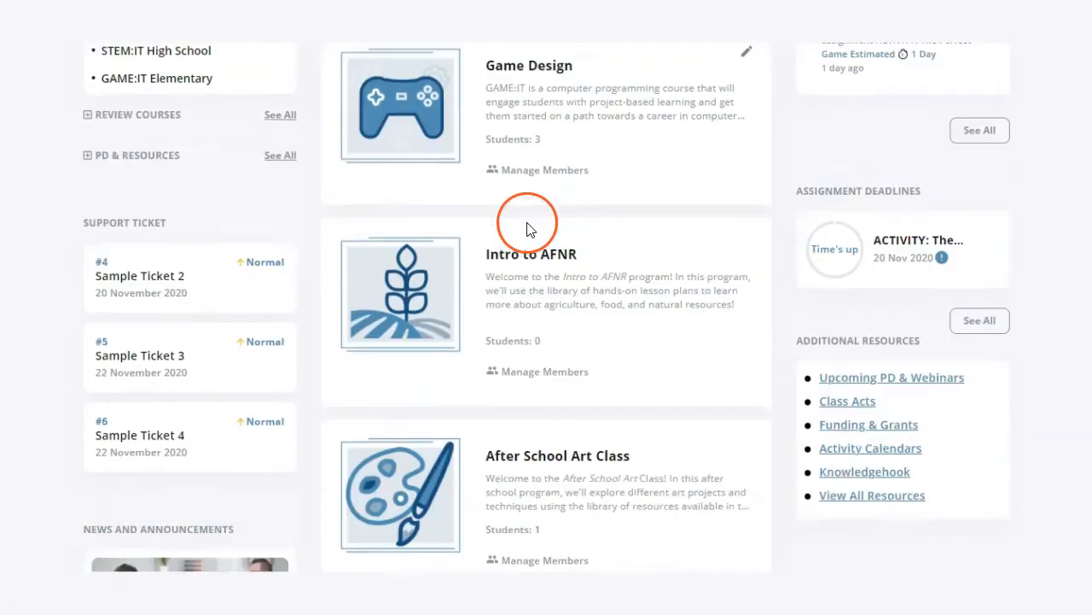
scroll(525, 226, "up", 3)
scroll(528, 229, "up", 1)
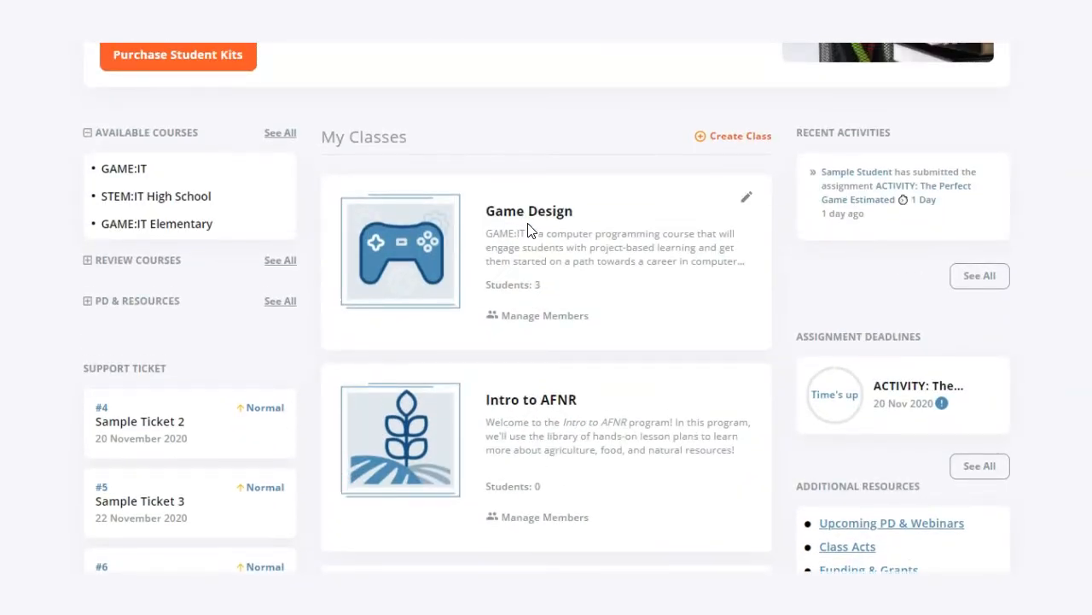
left_click(527, 212)
Step: Open the course management outline for the Game Design class
scroll(44, 347, "down", 7)
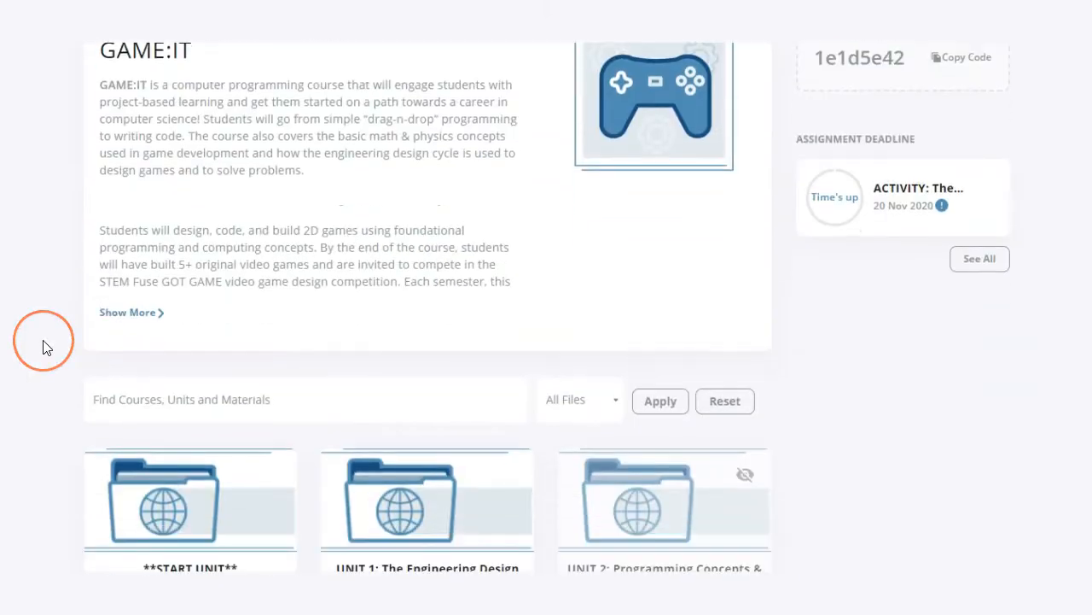
scroll(44, 347, "up", 7)
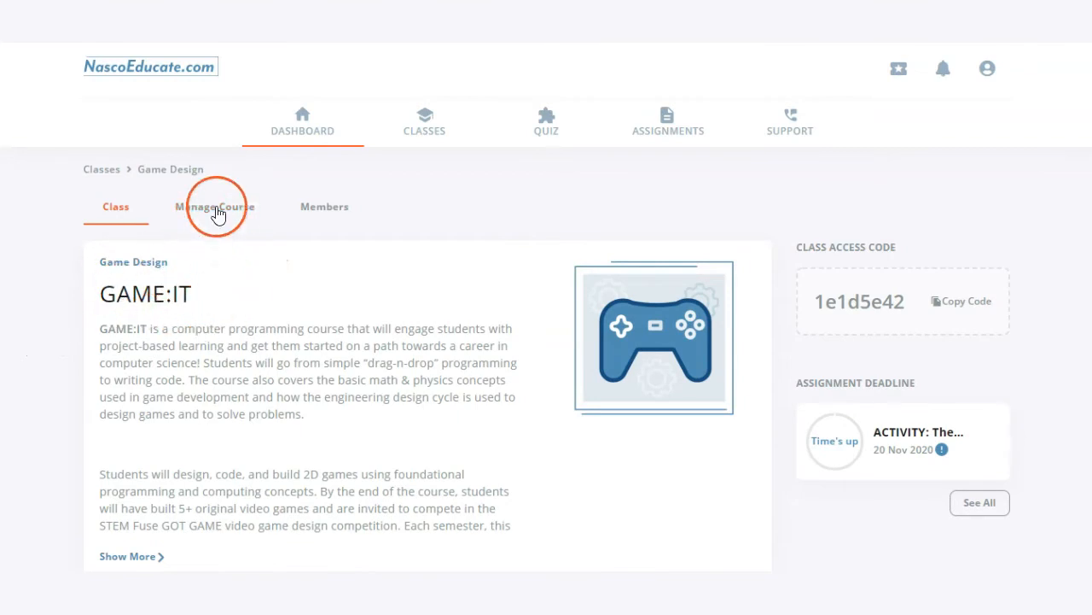
scroll(215, 230, "down", 7)
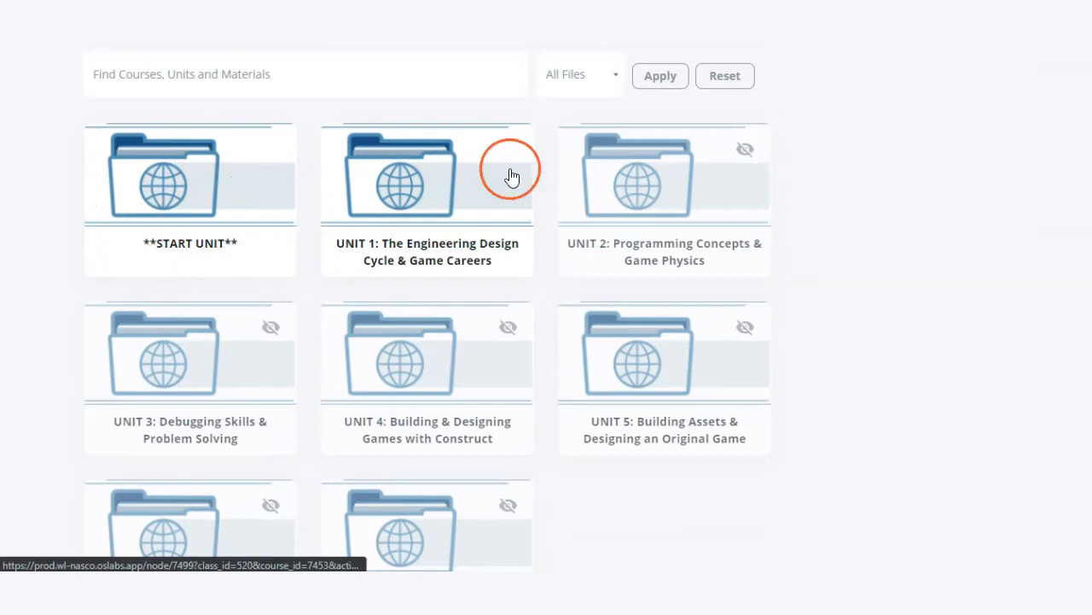
scroll(467, 300, "down", 2)
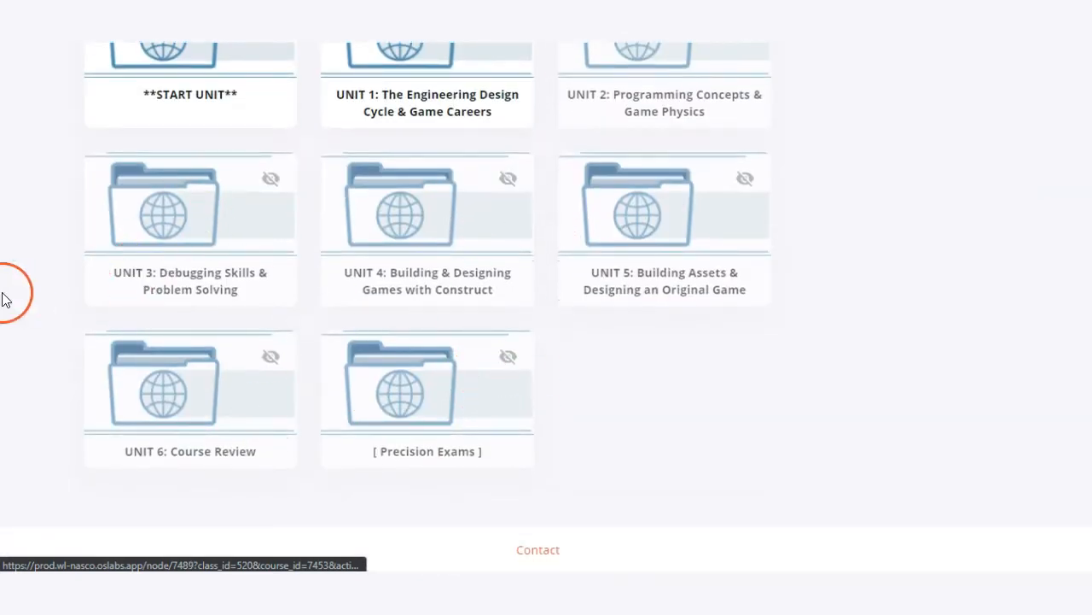
scroll(59, 276, "up", 9)
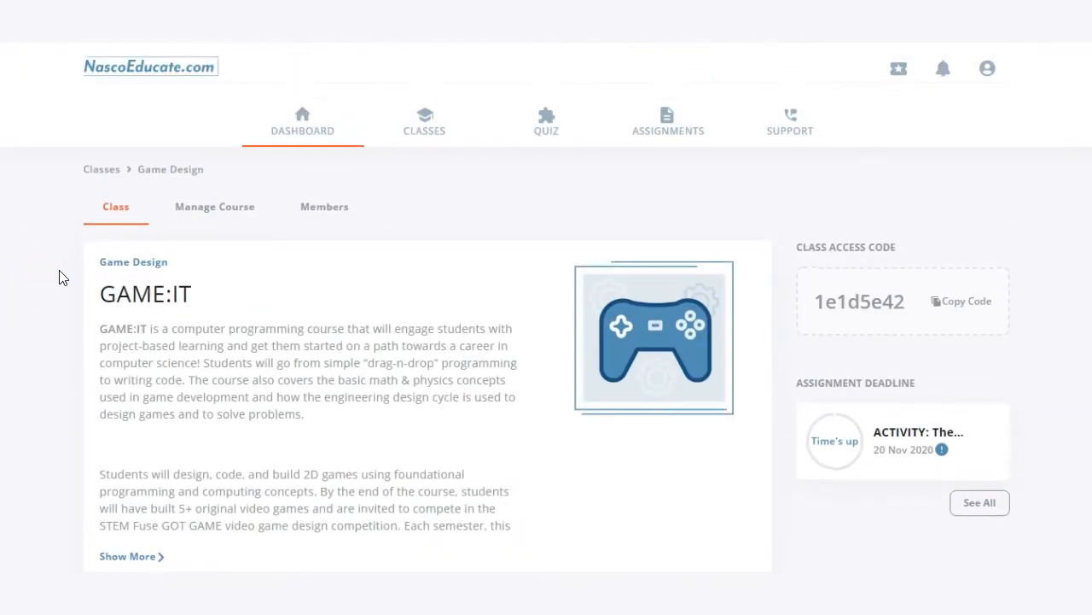
left_click(174, 222)
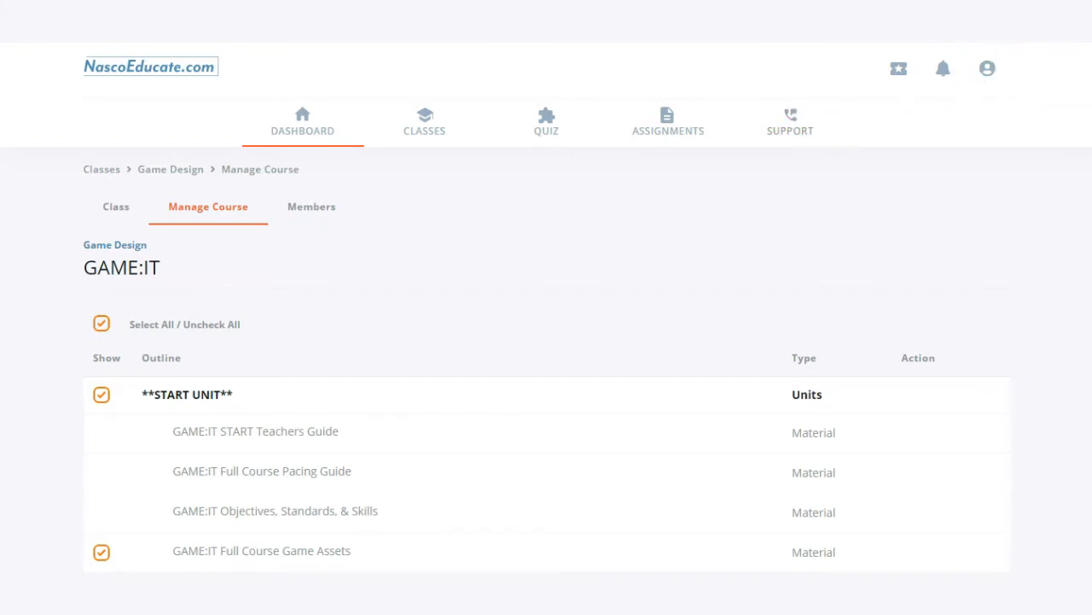
Step: Hide the **START UNIT** in the GAME:IT course outline and show it again
scroll(1088, 145, "down", 20)
scroll(546, 308, "down", 20)
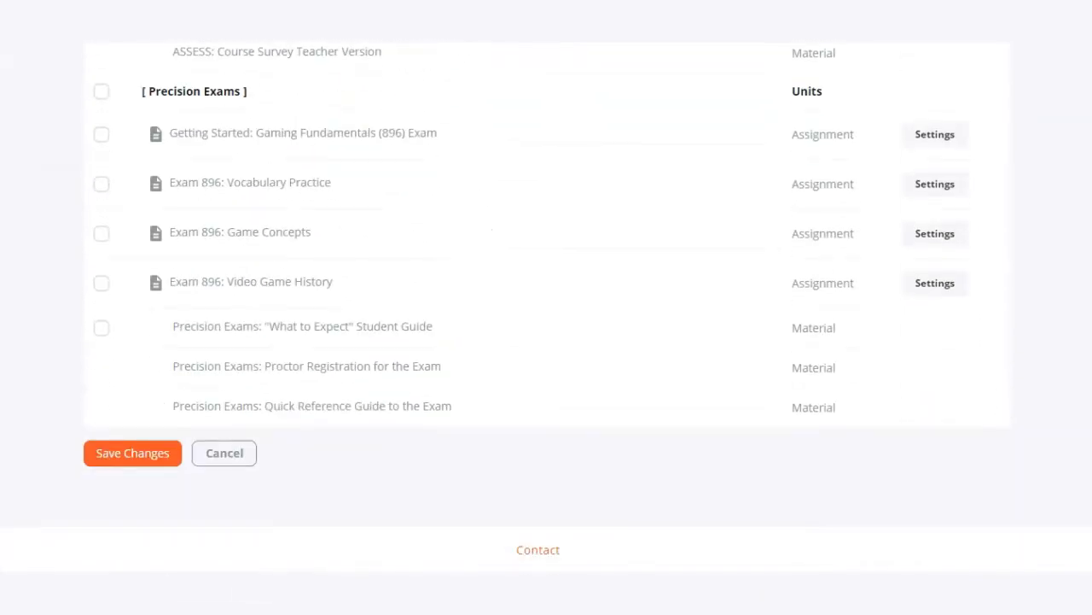
scroll(1039, 66, "up", 20)
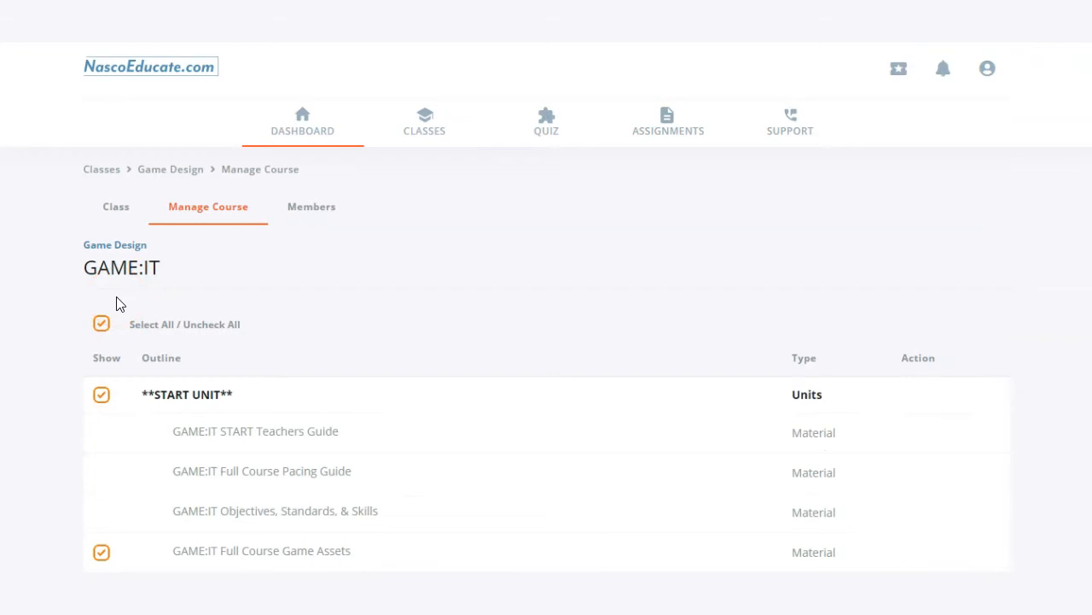
scroll(118, 305, "down", 2)
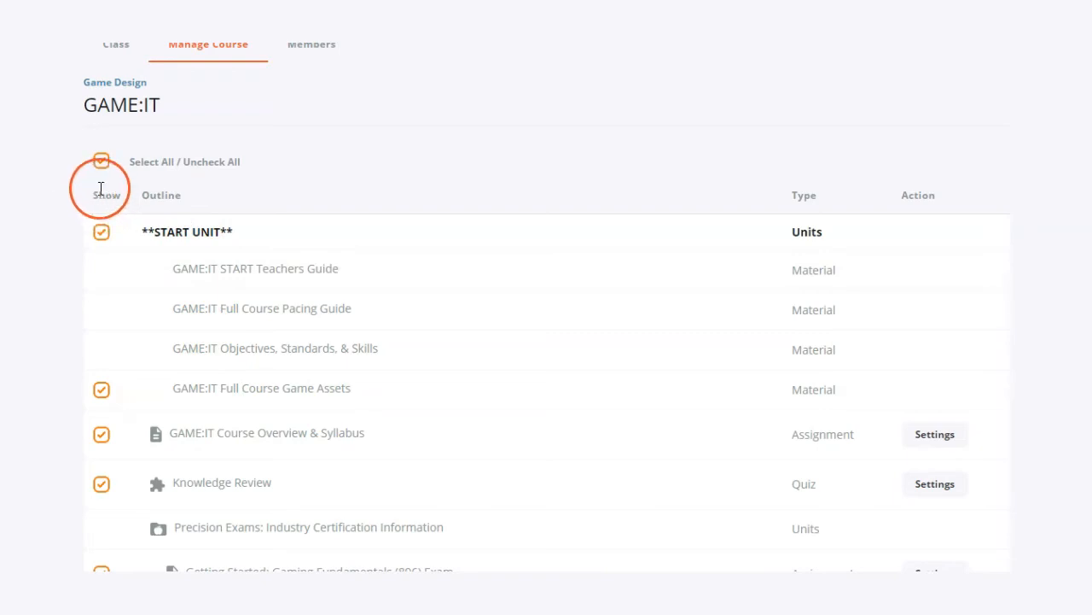
left_click(100, 232)
left_click(100, 235)
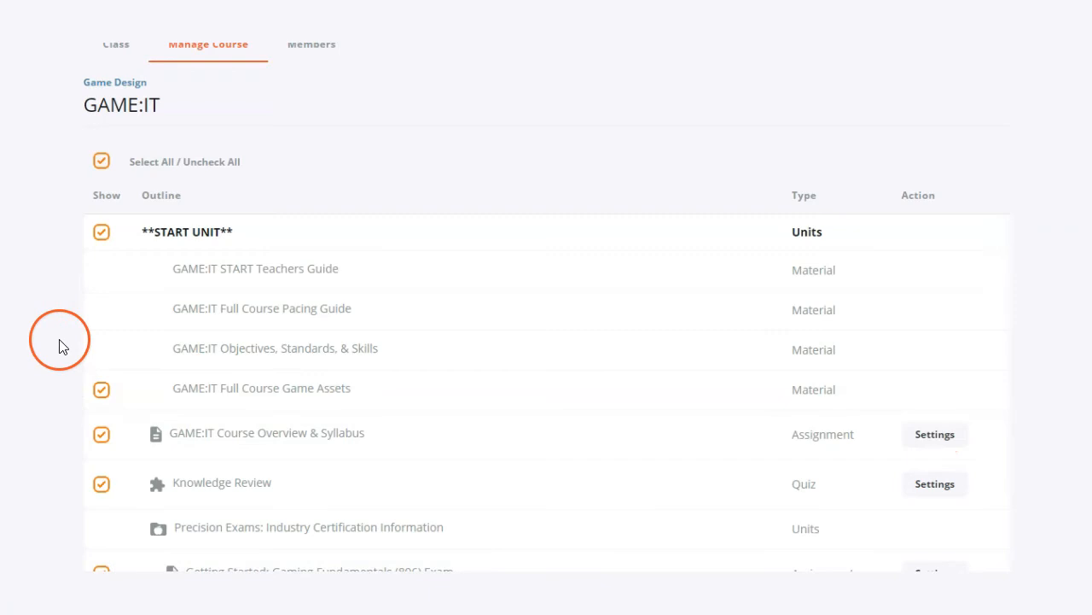
scroll(59, 302, "down", 1)
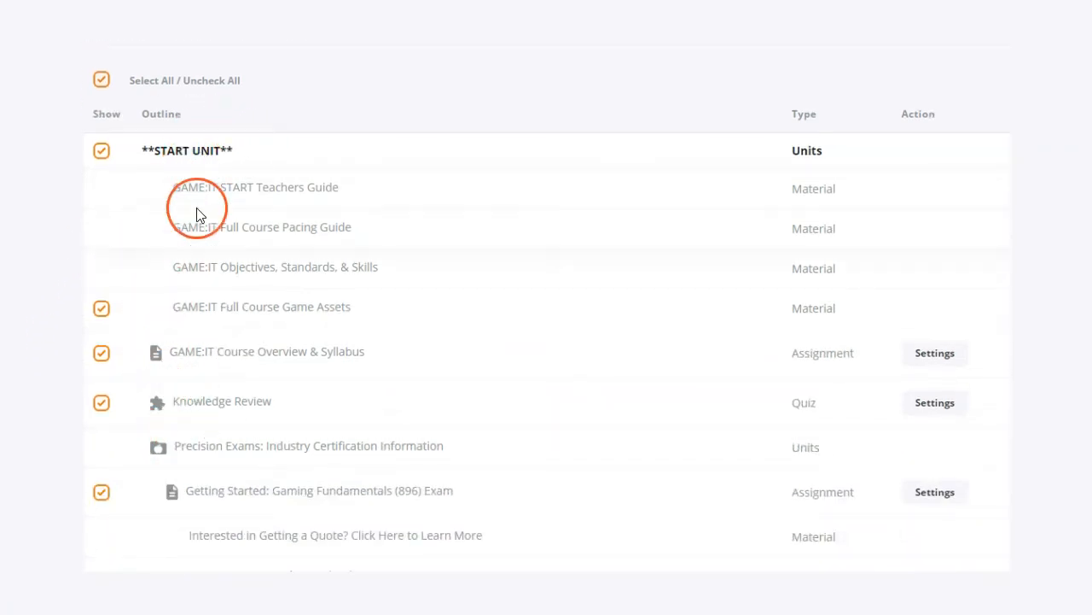
scroll(5, 292, "up", 1)
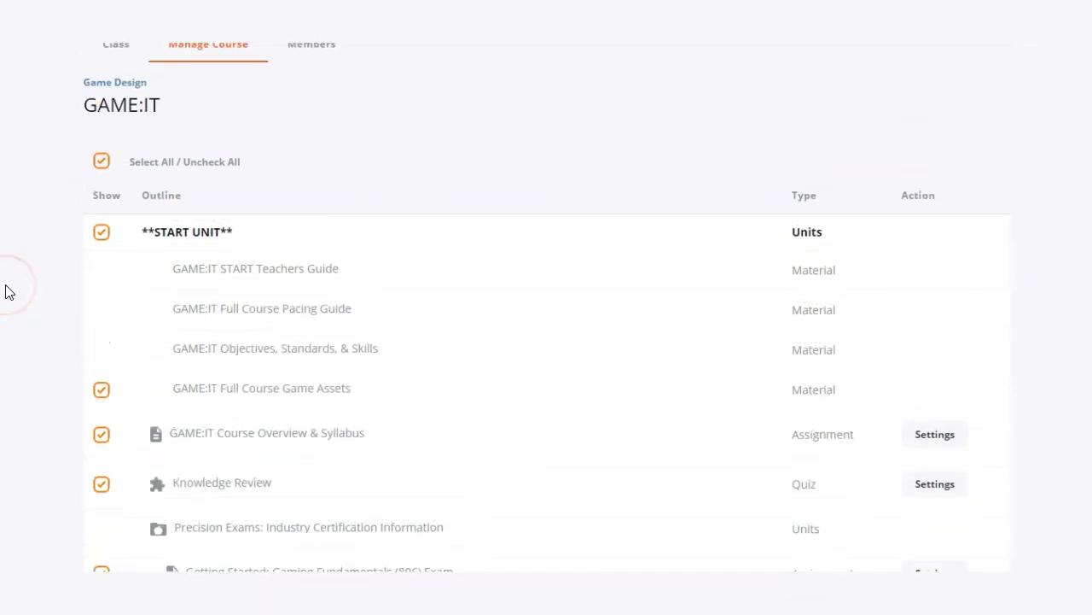
left_click(98, 235)
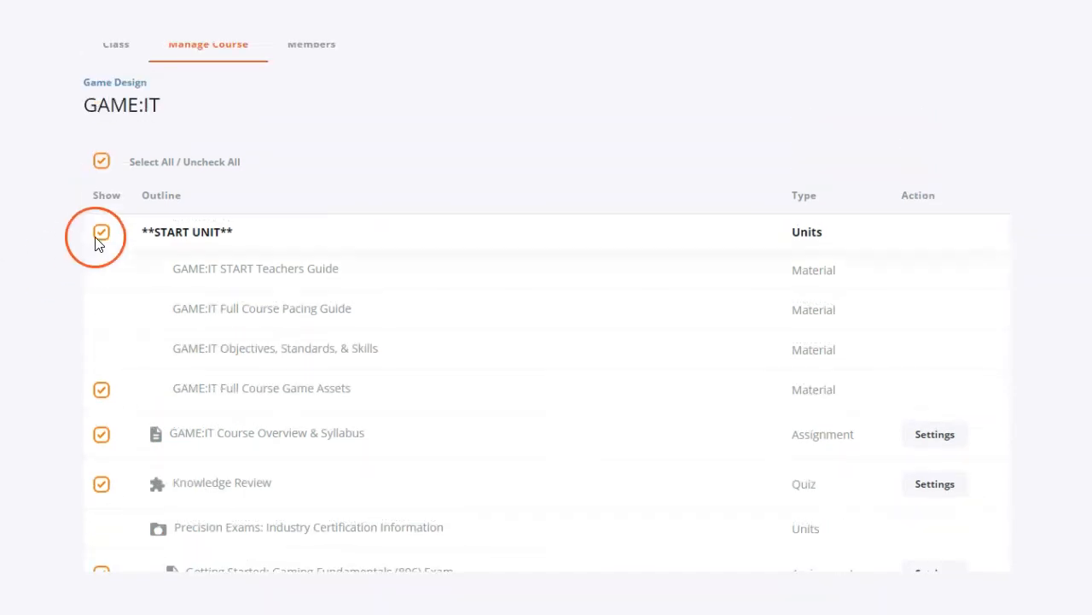
left_click(98, 236)
Step: Examine the outline's item types and settings for materials, assignments, quizzes and units, from **START UNIT** into UNIT 1
scroll(156, 280, "down", 1)
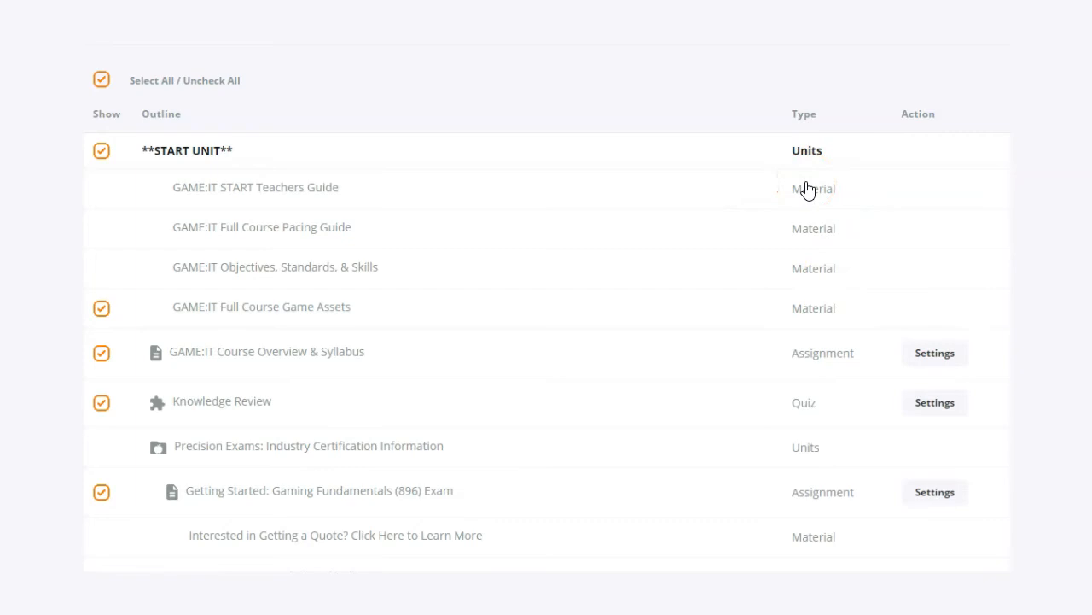
scroll(802, 204, "down", 1)
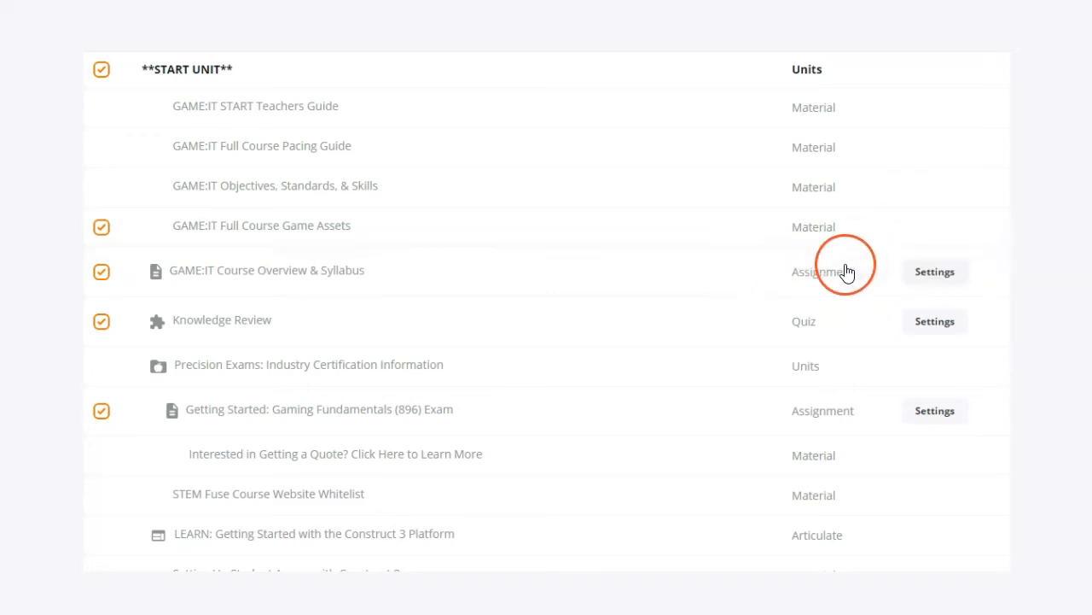
scroll(828, 271, "down", 1)
scroll(826, 274, "down", 2)
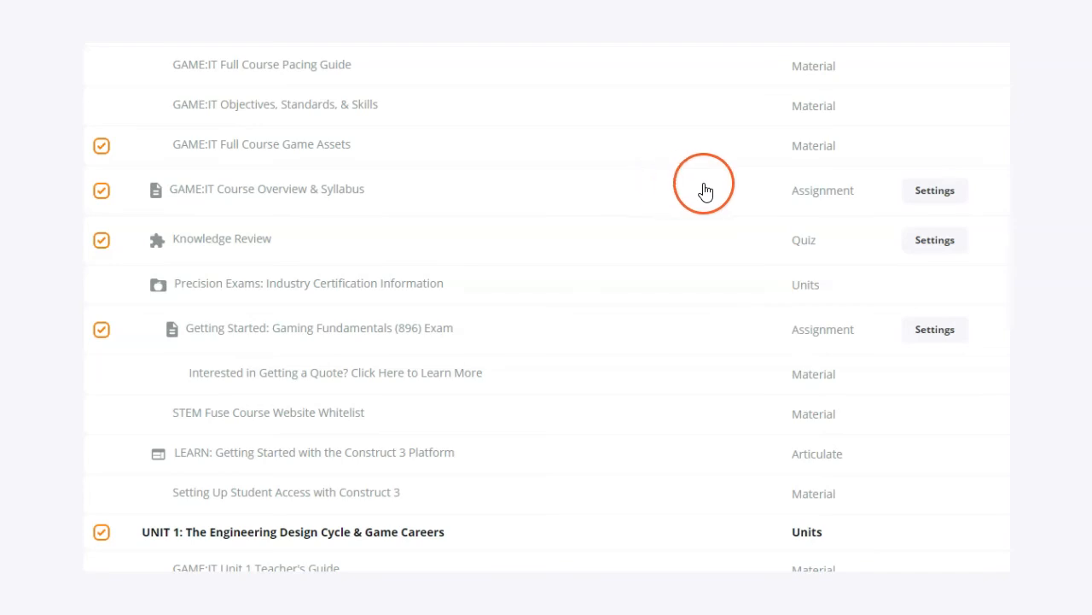
scroll(702, 192, "down", 1)
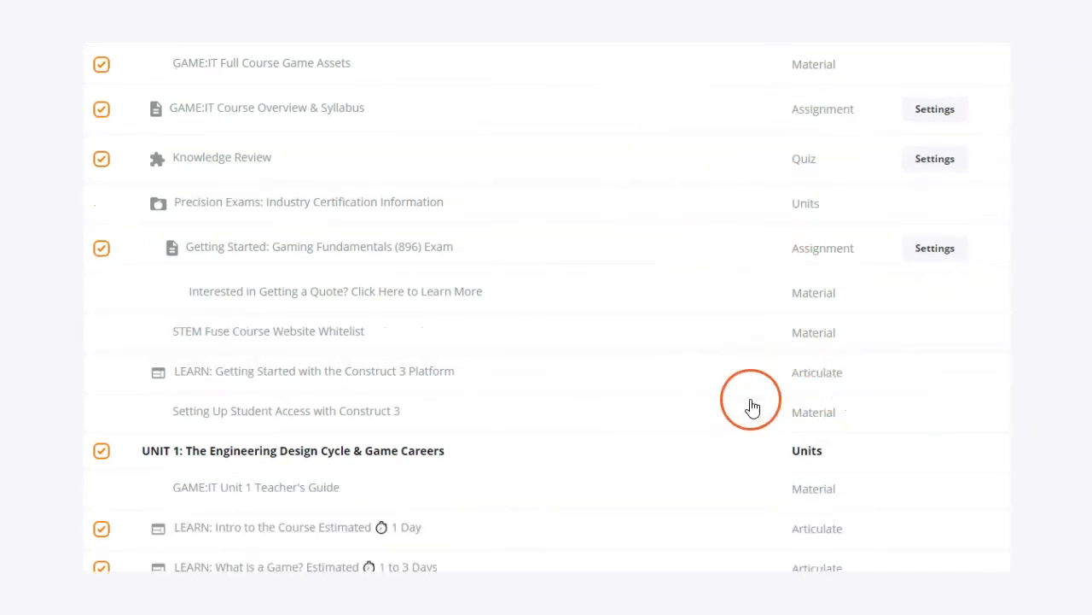
scroll(760, 380, "down", 2)
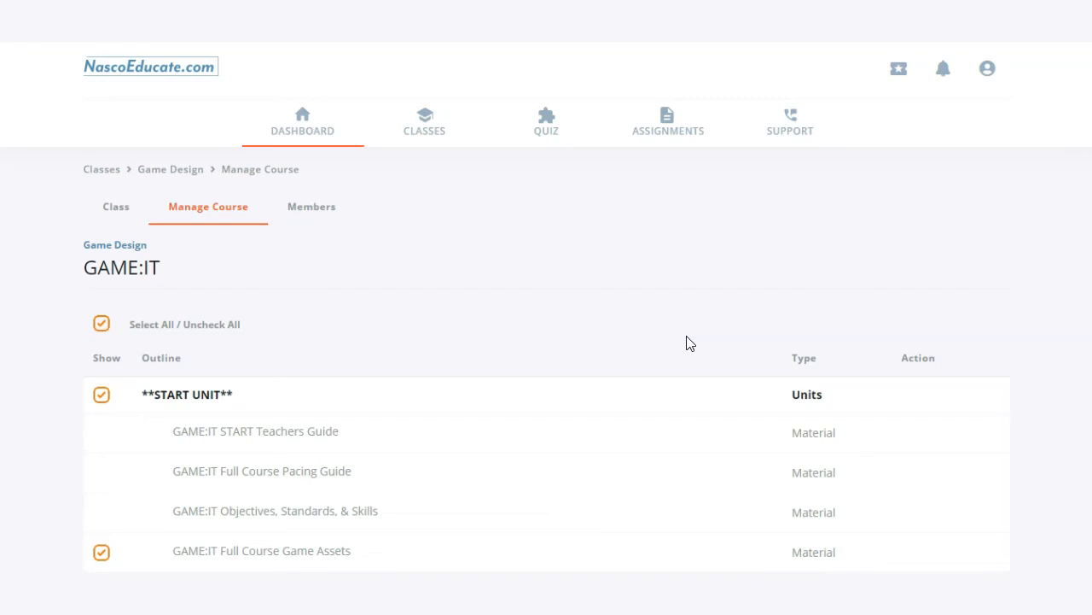
left_click(645, 316)
scroll(546, 341, "down", 2)
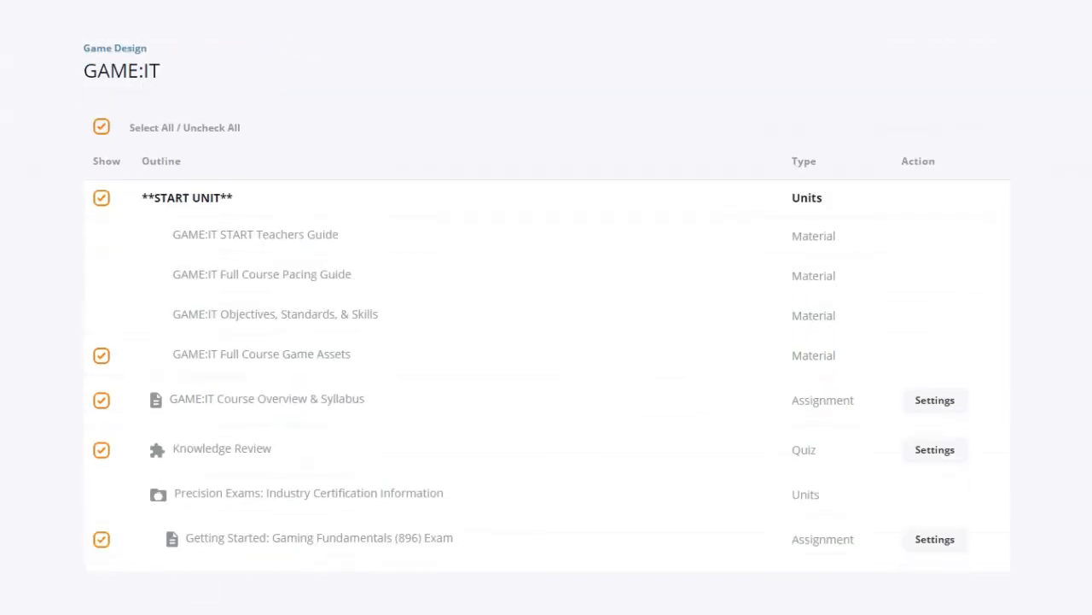
Step: Try out the visibility of **START UNIT** and its GAME:IT Full Course Game Assets material, unchecking and rechecking each
left_click(104, 200)
left_click(103, 201)
left_click(103, 358)
left_click(103, 358)
left_click(103, 201)
left_click(104, 202)
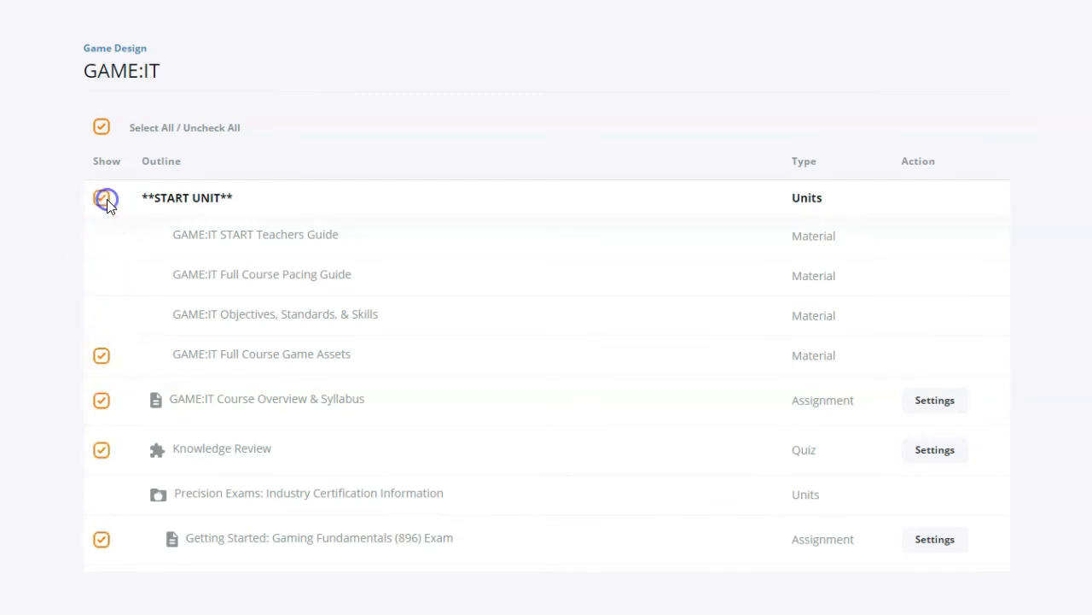
Step: Uncheck every item in the course outline at once and select them all again
left_click(102, 128)
left_click(102, 128)
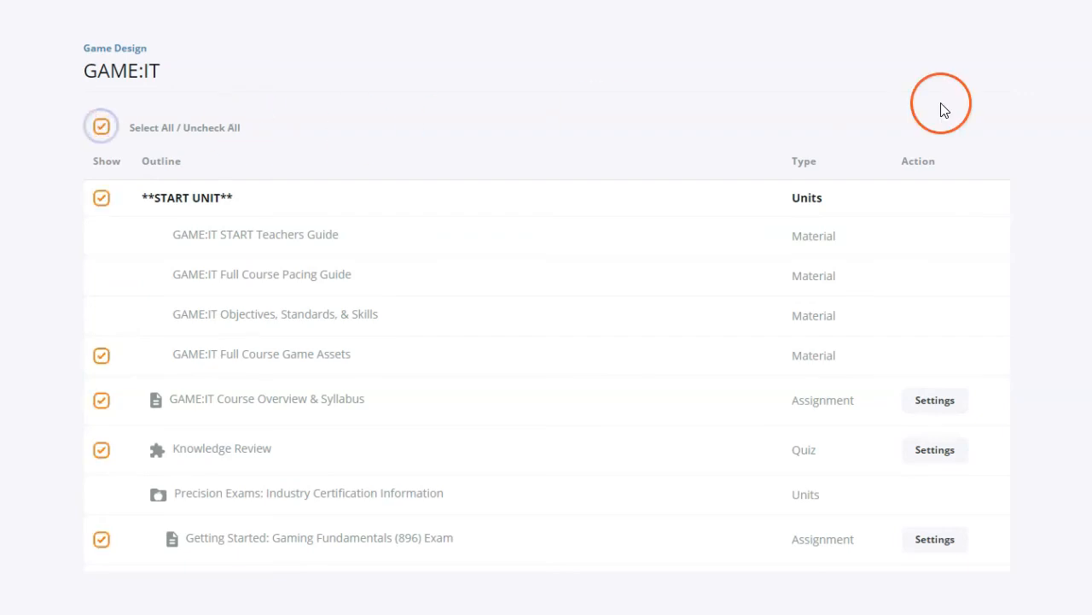
scroll(547, 307, "down", 18)
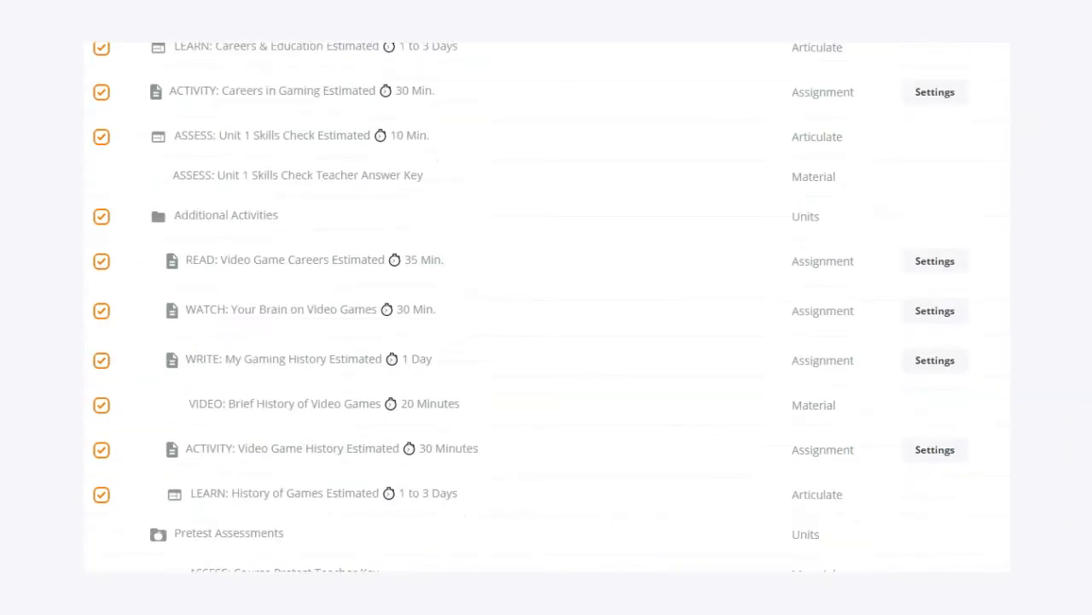
scroll(546, 307, "up", 12)
scroll(546, 307, "up", 8)
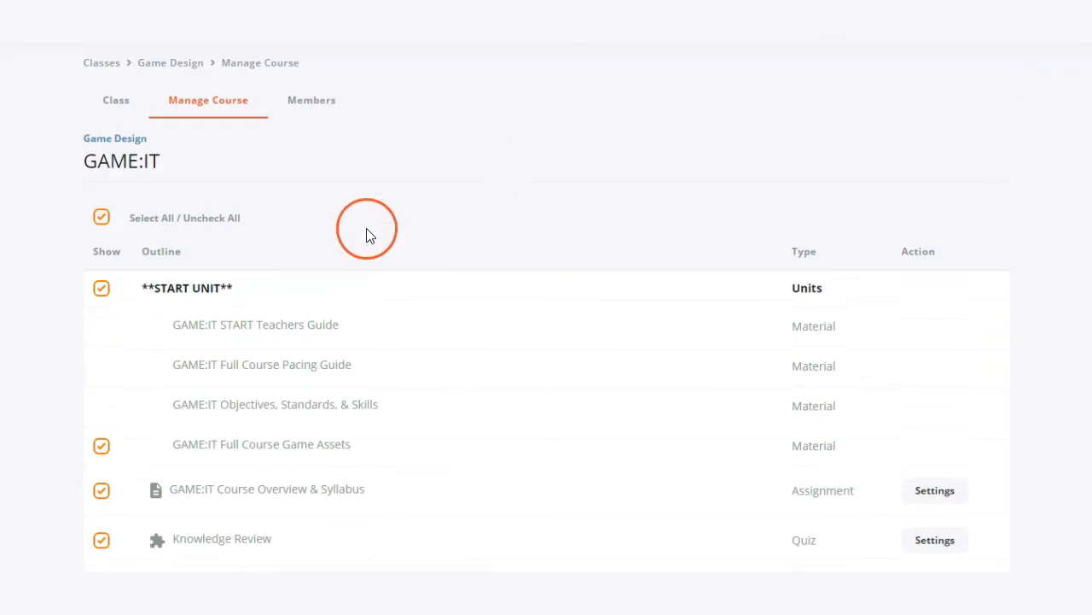
Step: Uncheck all outline items, show only the **START UNIT** and its contents, and save the course changes
left_click(103, 218)
left_click(100, 287)
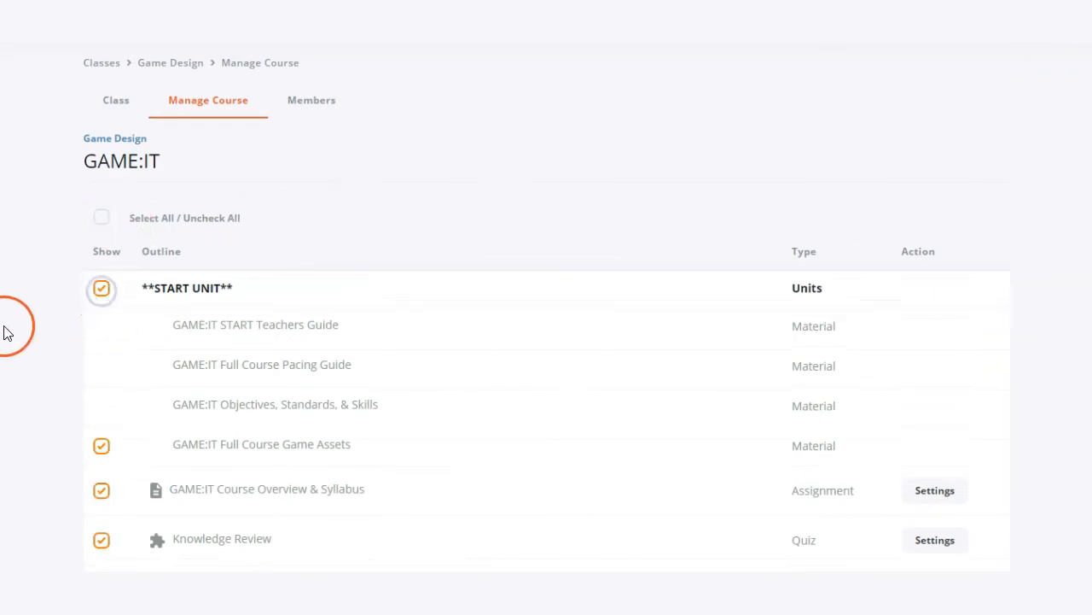
scroll(546, 307, "down", 2)
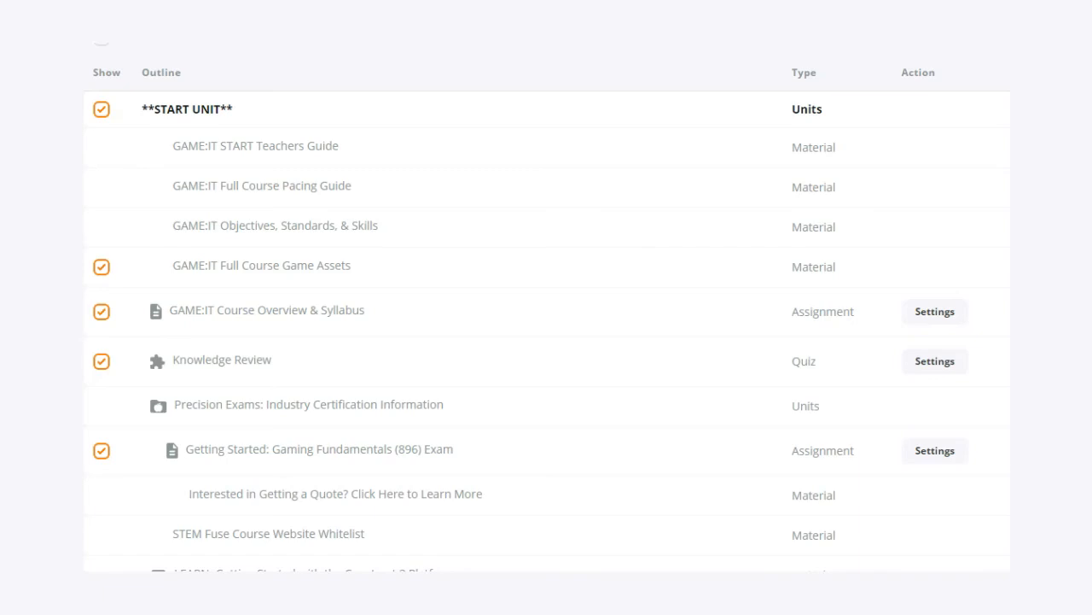
scroll(1014, 517, "down", 20)
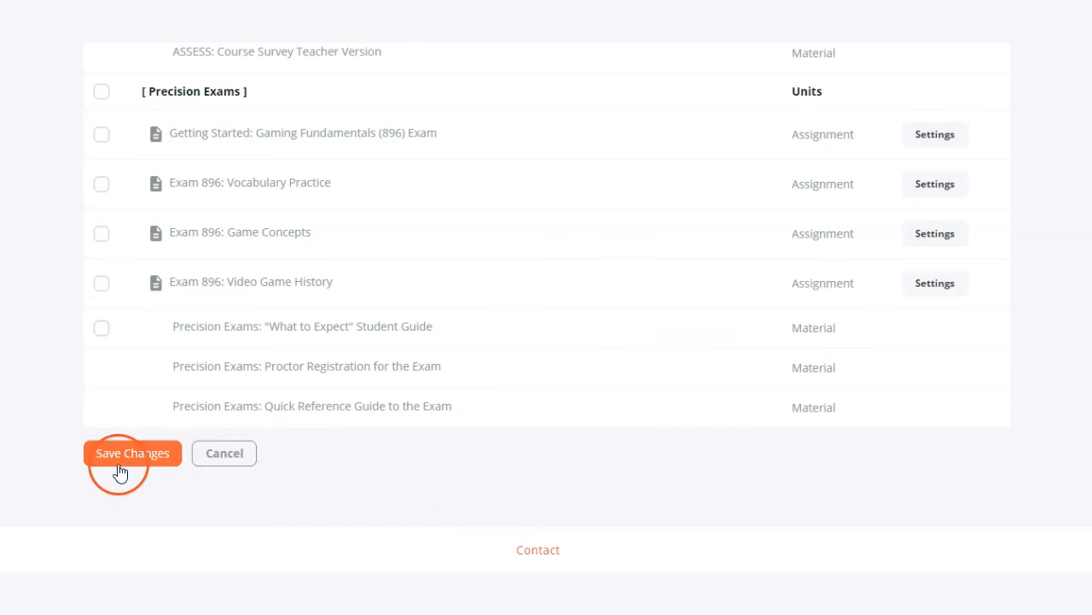
left_click(112, 461)
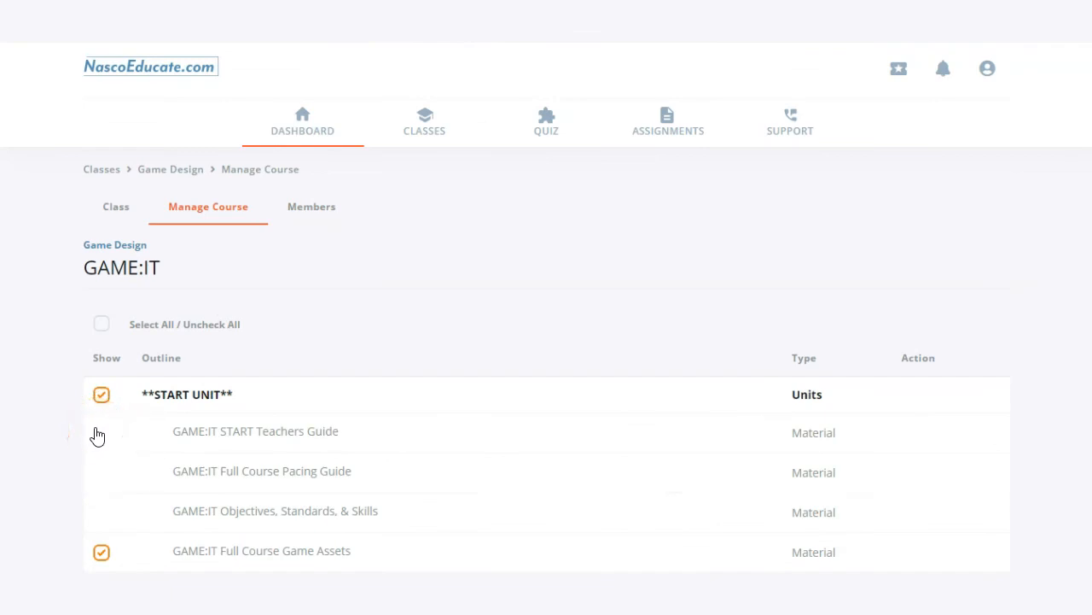
scroll(53, 376, "down", 1)
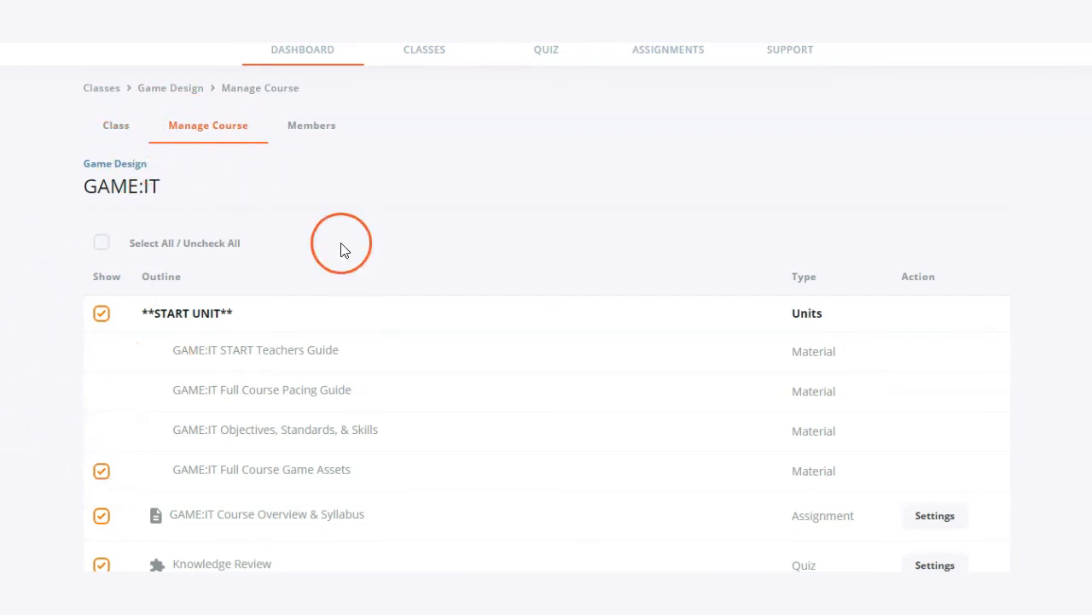
scroll(416, 431, "down", 2)
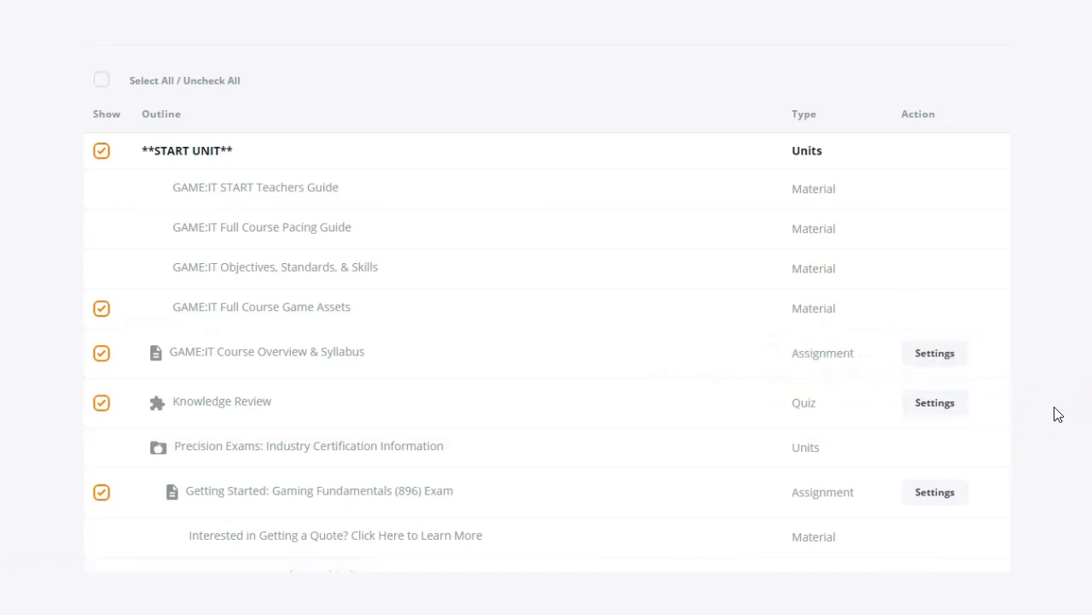
scroll(1057, 415, "up", 3)
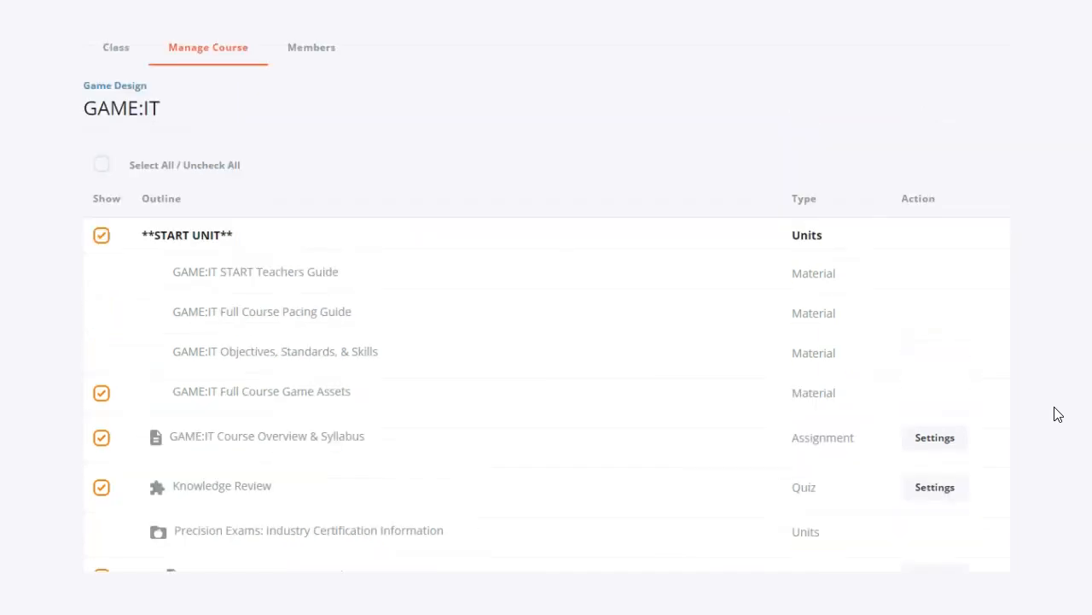
left_click(990, 370)
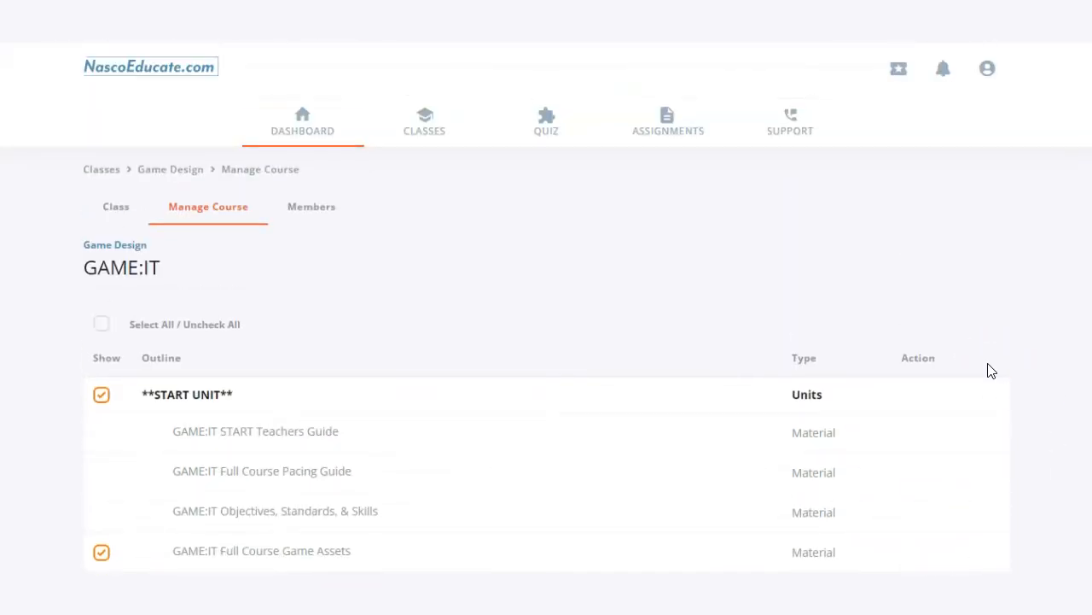
left_click(50, 273)
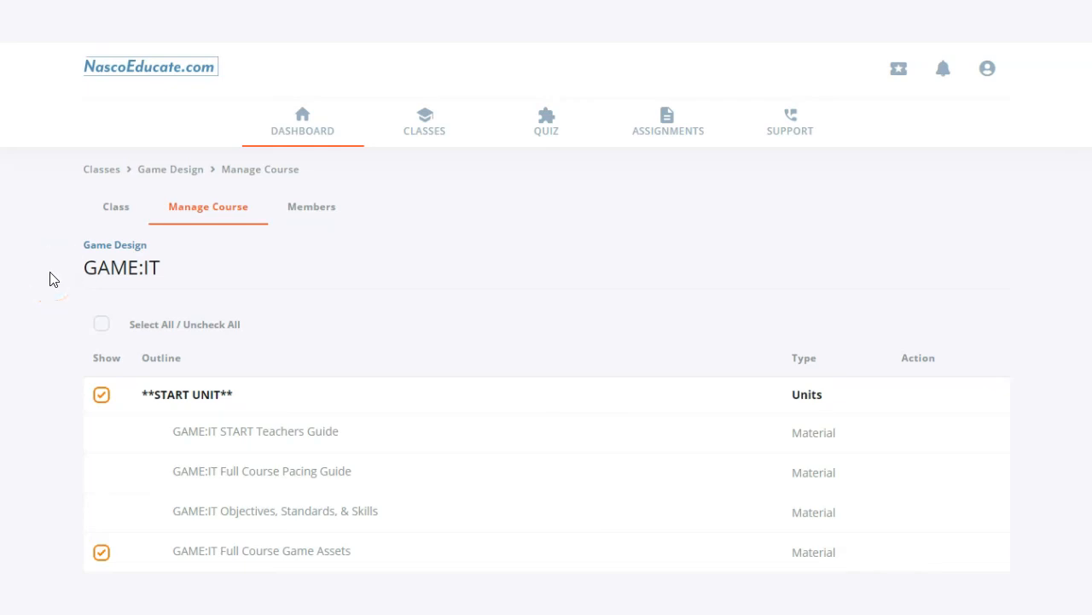